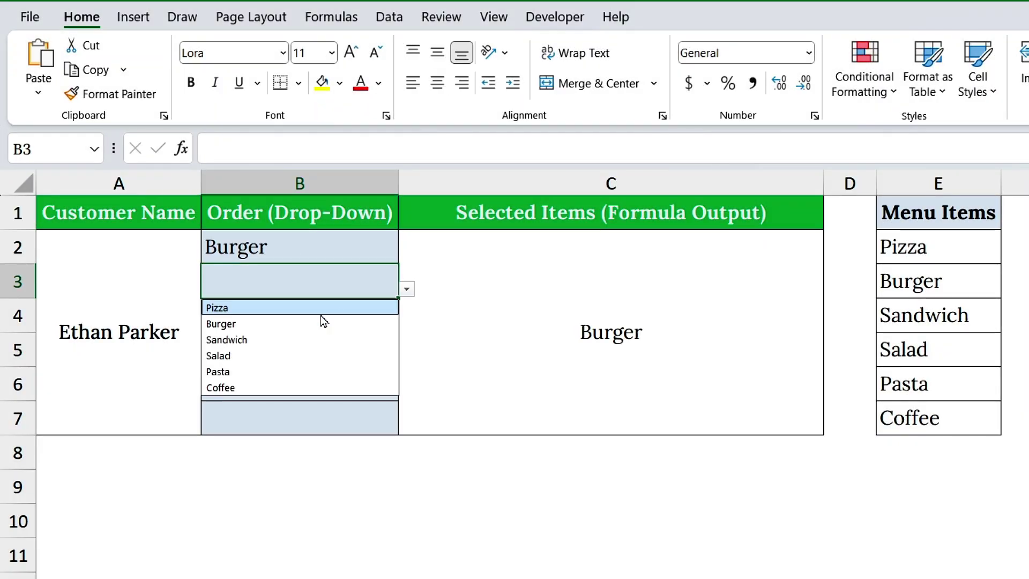
# Step: Pick Pizza and other menu items into the first order cells to preview column C's joined output
pyautogui.click(226, 307)
pyautogui.click(395, 324)
pyautogui.click(407, 324)
pyautogui.click(220, 390)
pyautogui.click(282, 349)
pyautogui.click(407, 357)
# Step: Fill the remaining order cells, choosing Coffee for B6 and Pasta for B7
pyautogui.click(230, 409)
pyautogui.click(397, 396)
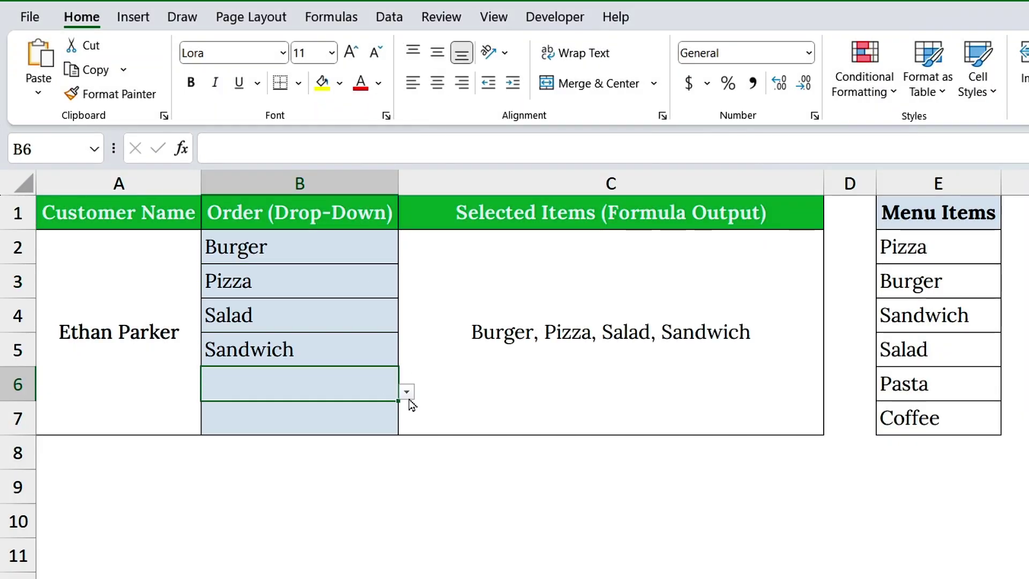
pyautogui.click(407, 391)
pyautogui.click(225, 489)
pyautogui.click(301, 413)
pyautogui.click(407, 426)
pyautogui.click(230, 508)
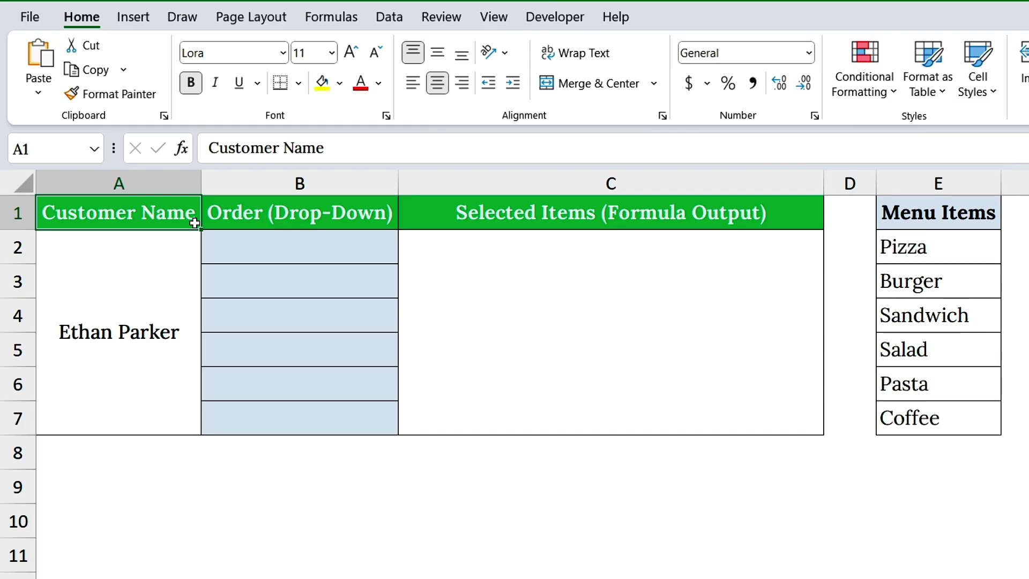
pyautogui.click(175, 184)
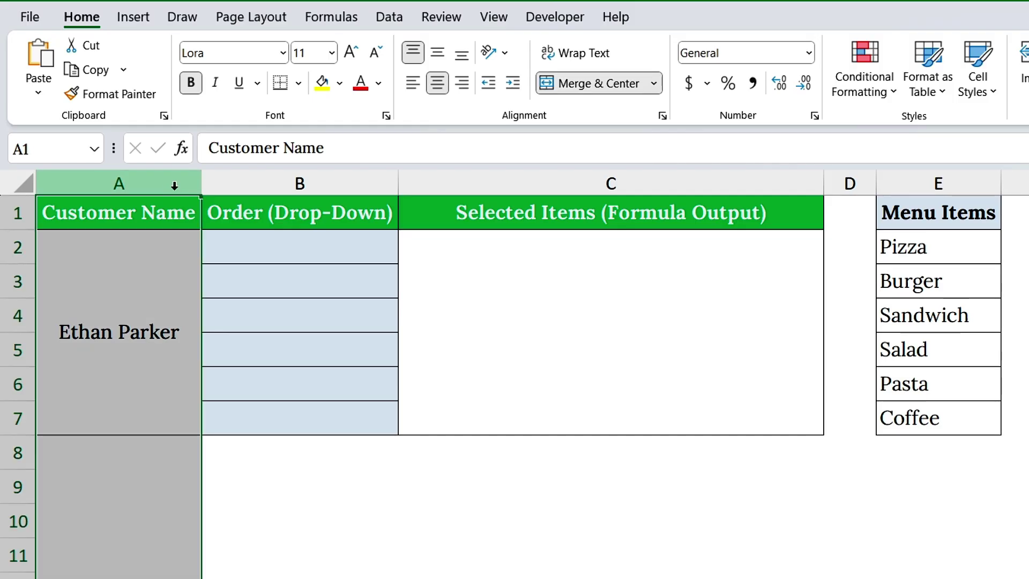
pyautogui.click(167, 284)
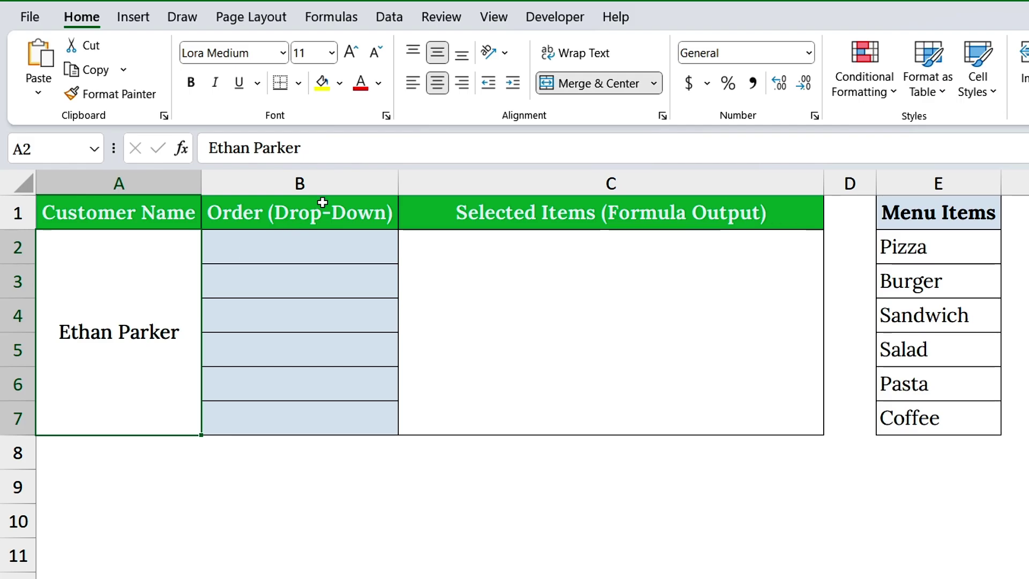
pyautogui.click(337, 180)
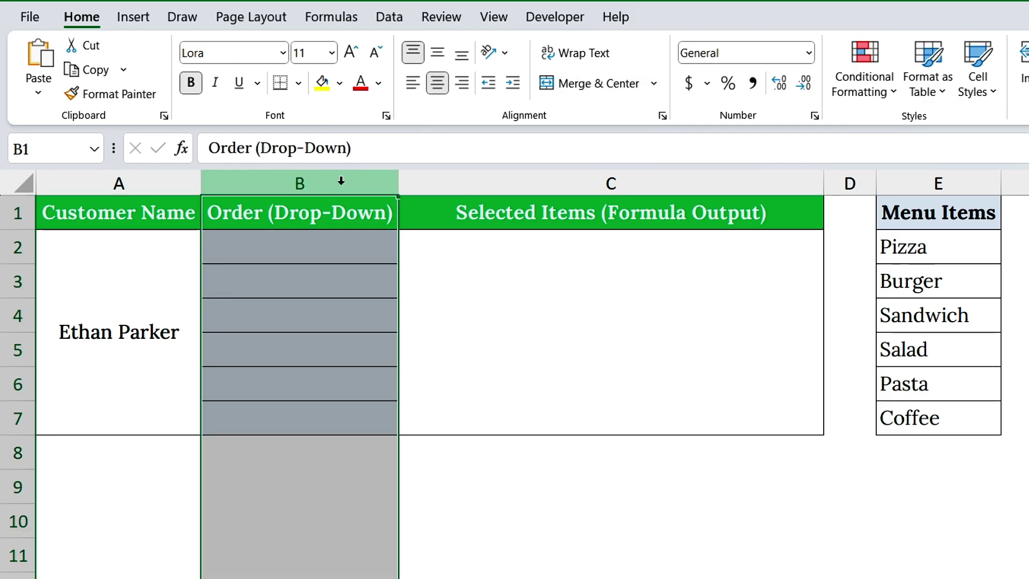
pyautogui.click(992, 192)
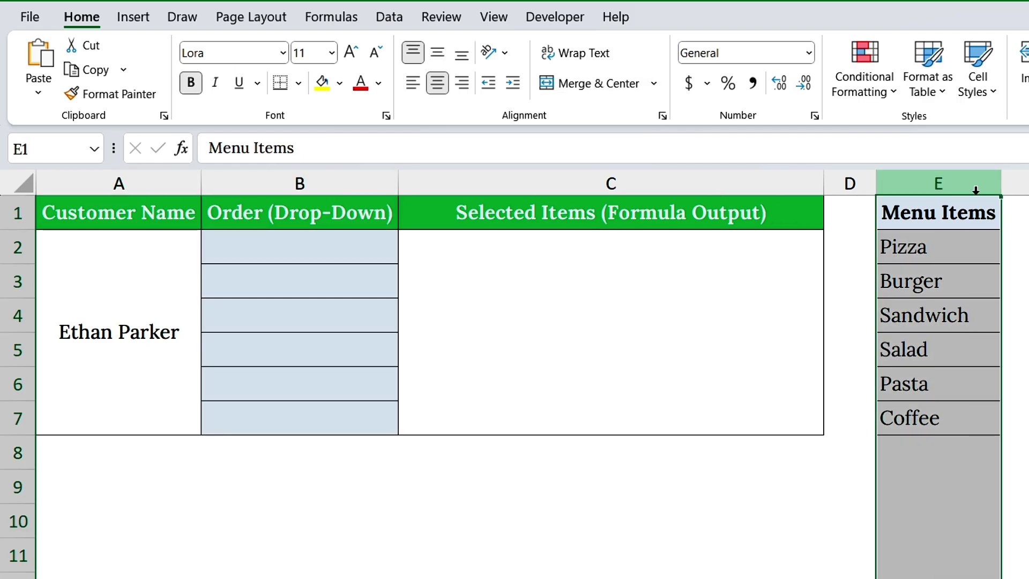
pyautogui.click(951, 245)
pyautogui.click(952, 271)
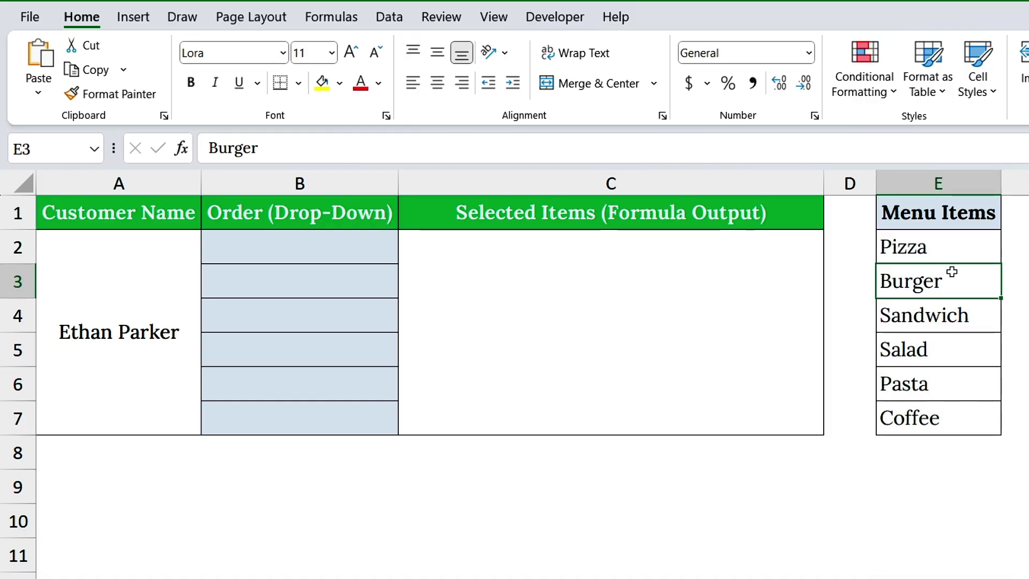
pyautogui.click(953, 321)
pyautogui.click(956, 342)
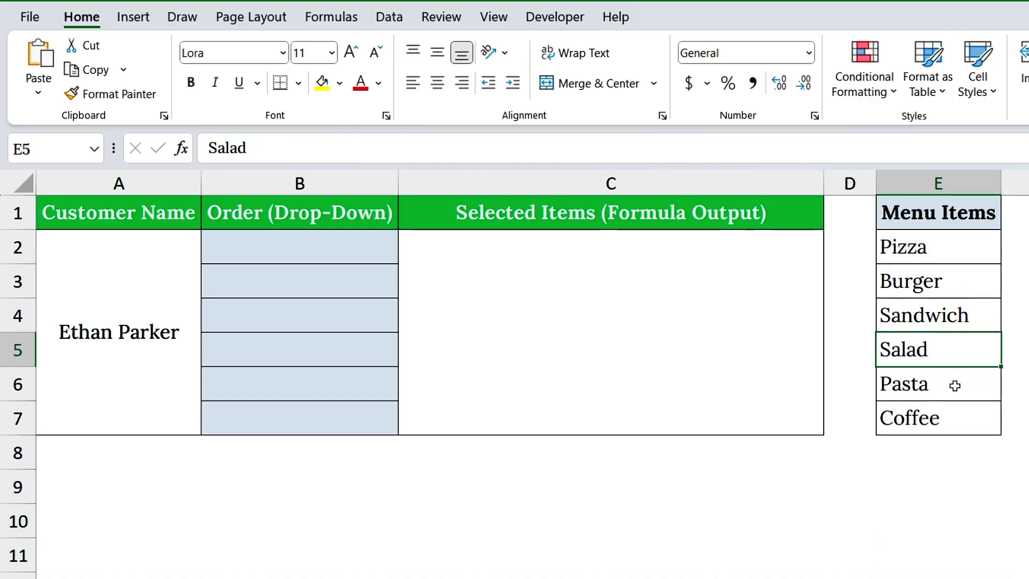
pyautogui.click(956, 386)
pyautogui.click(960, 418)
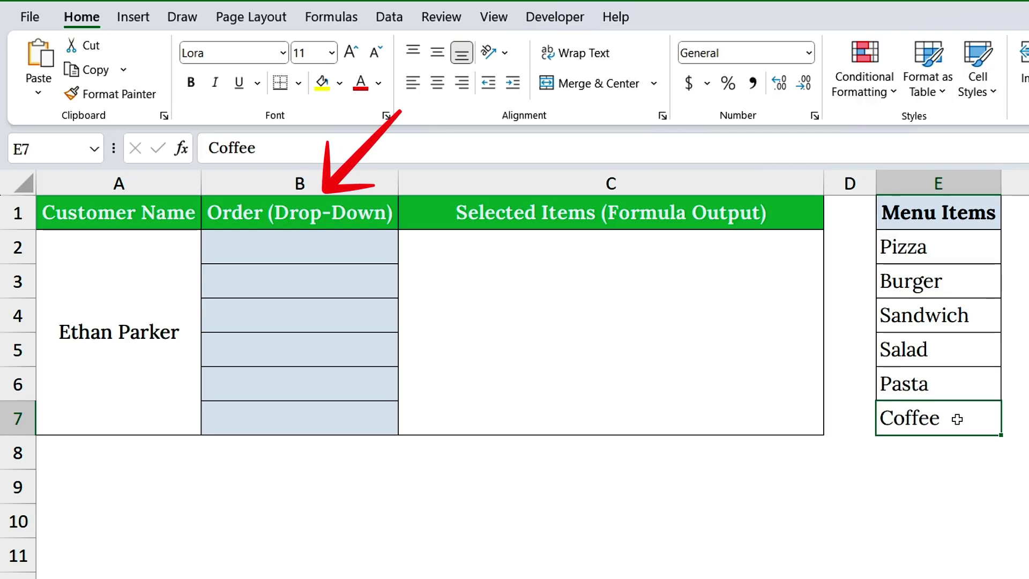
# Step: Apply List data validation to B2:B7 with source =$E$2:$E$7
pyautogui.click(322, 247)
pyautogui.moveTo(322, 247); pyautogui.dragTo(331, 409)
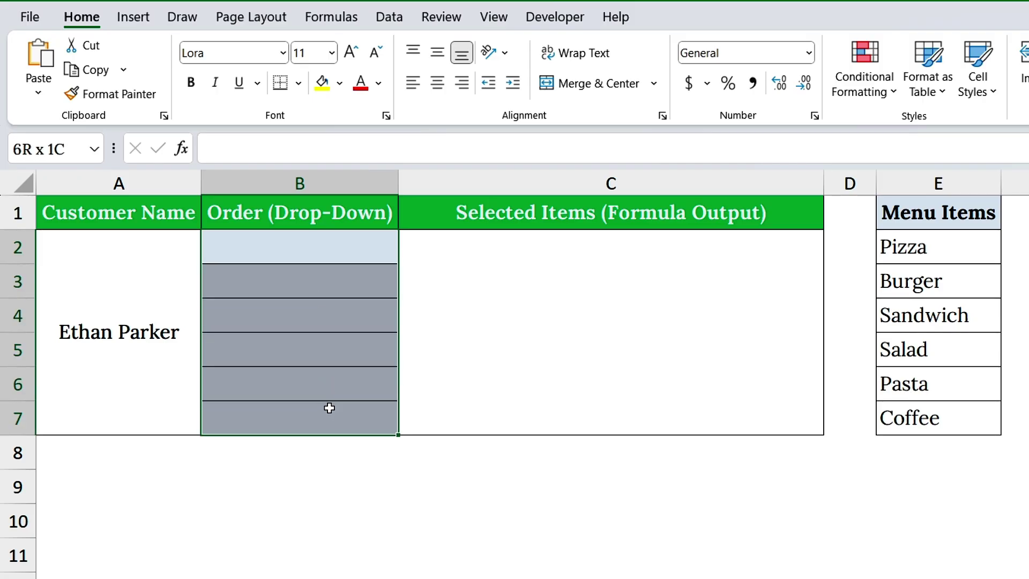
pyautogui.click(389, 16)
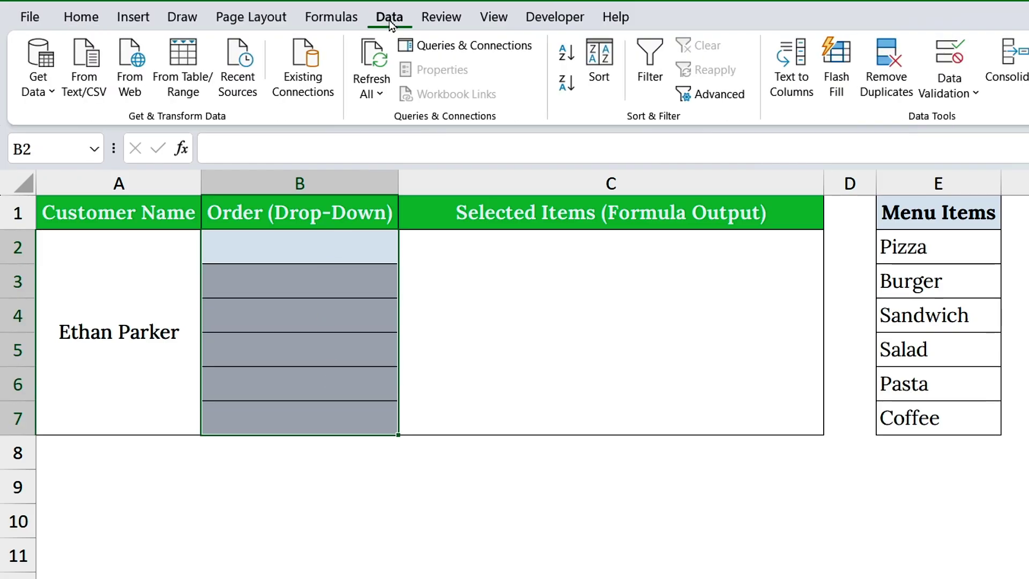
pyautogui.click(949, 57)
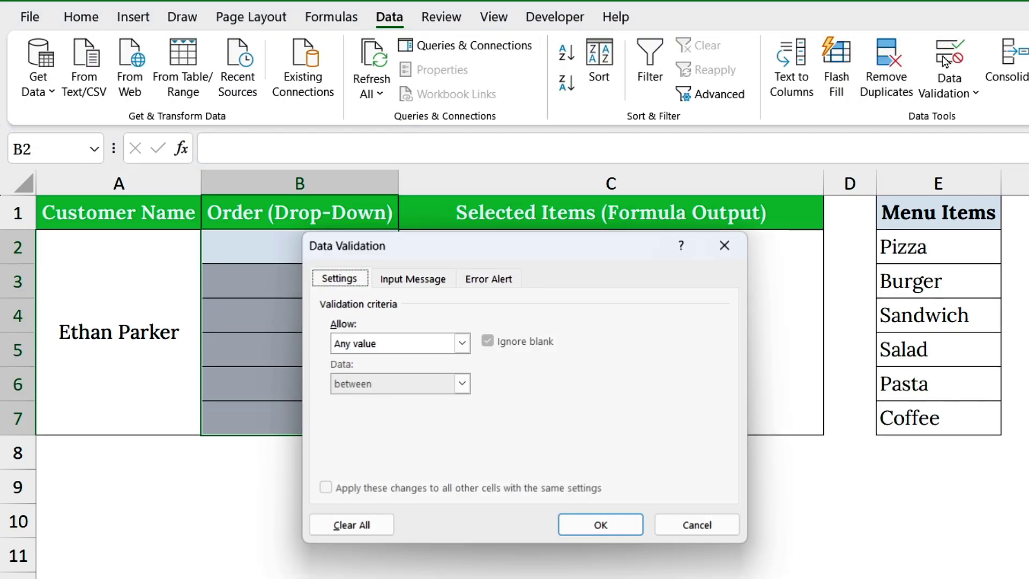
pyautogui.click(470, 347)
pyautogui.click(382, 394)
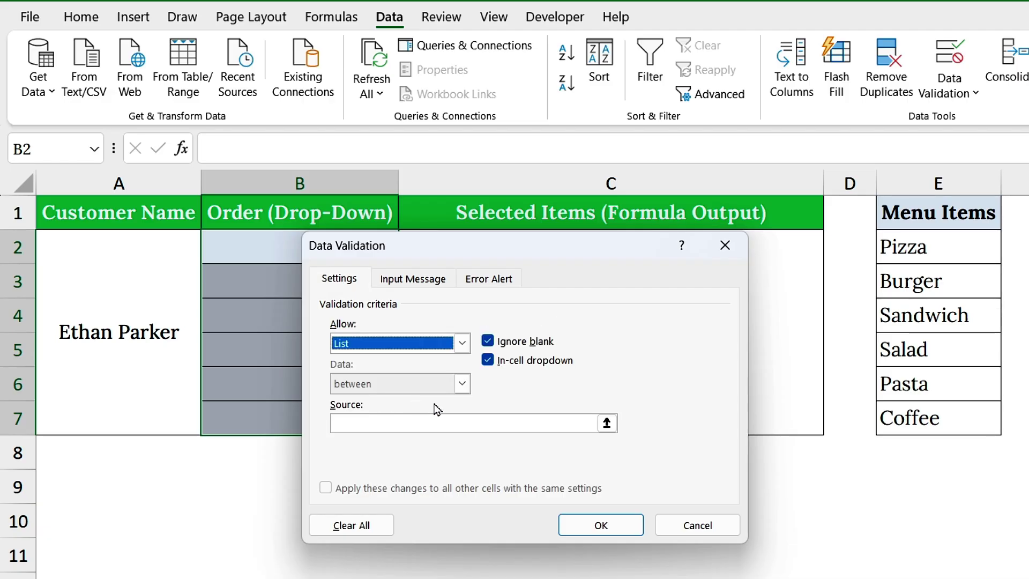
pyautogui.click(417, 421)
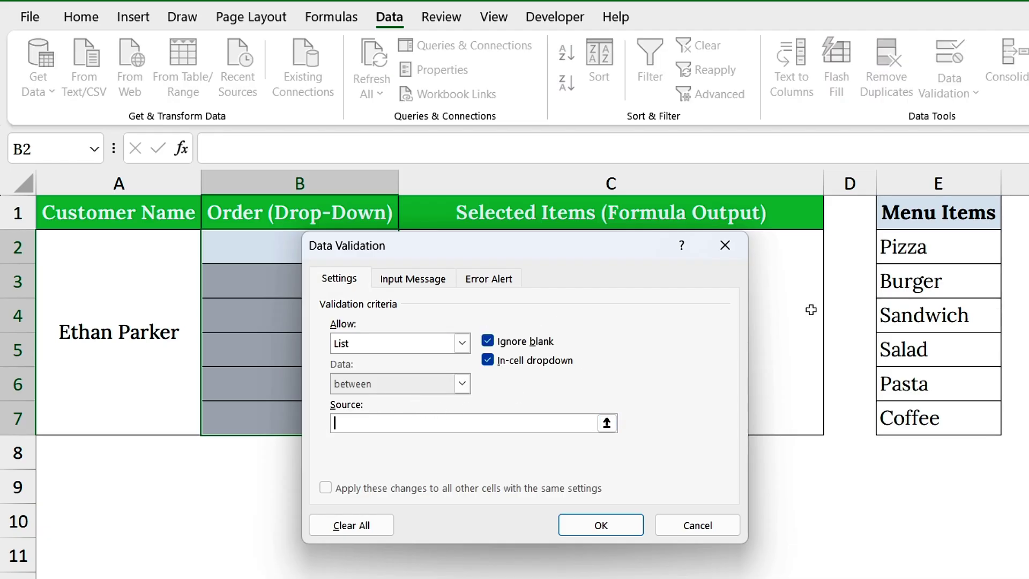
pyautogui.click(926, 250)
pyautogui.moveTo(926, 250); pyautogui.dragTo(938, 409)
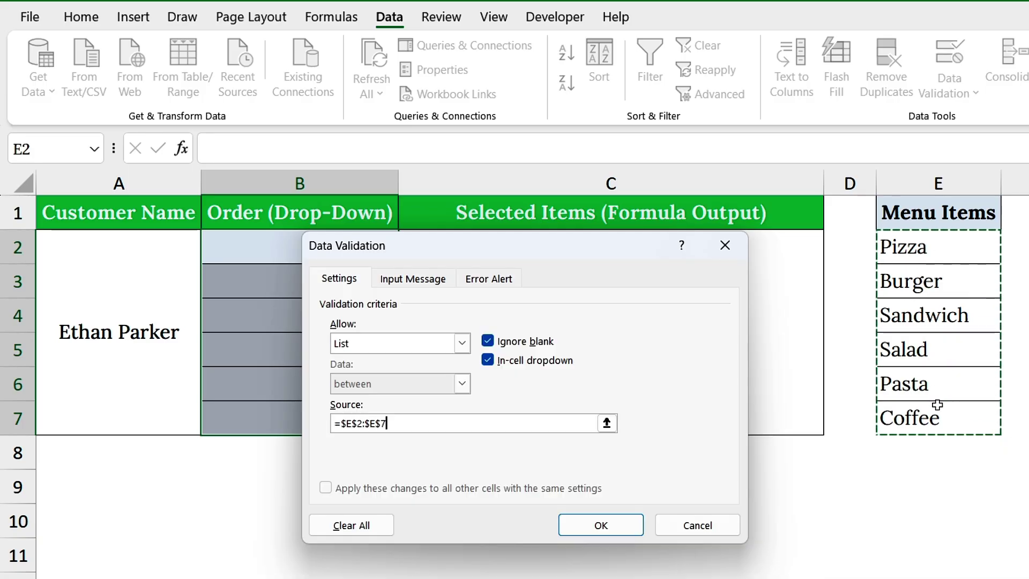
pyautogui.click(599, 524)
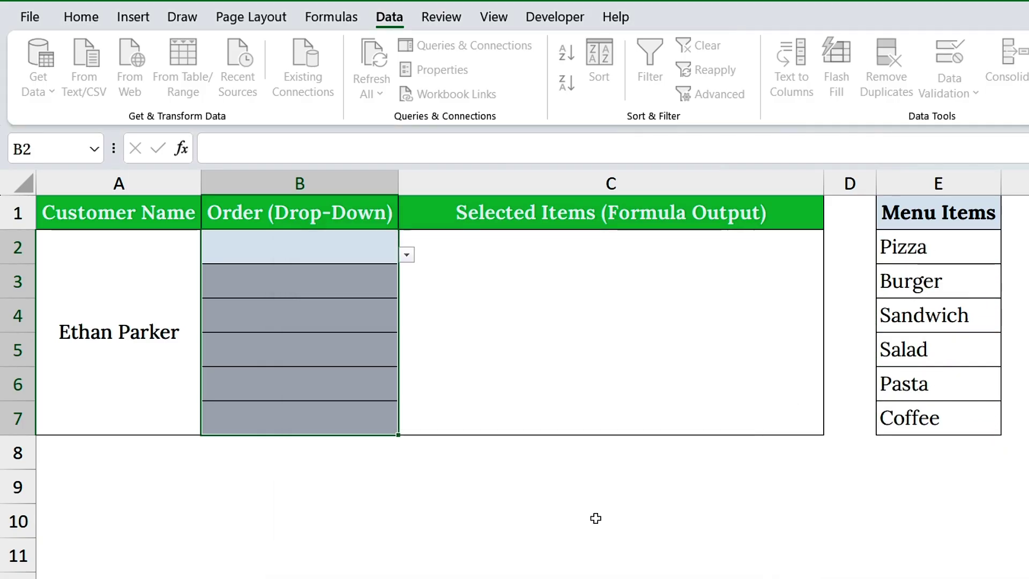
pyautogui.click(380, 256)
pyautogui.click(407, 255)
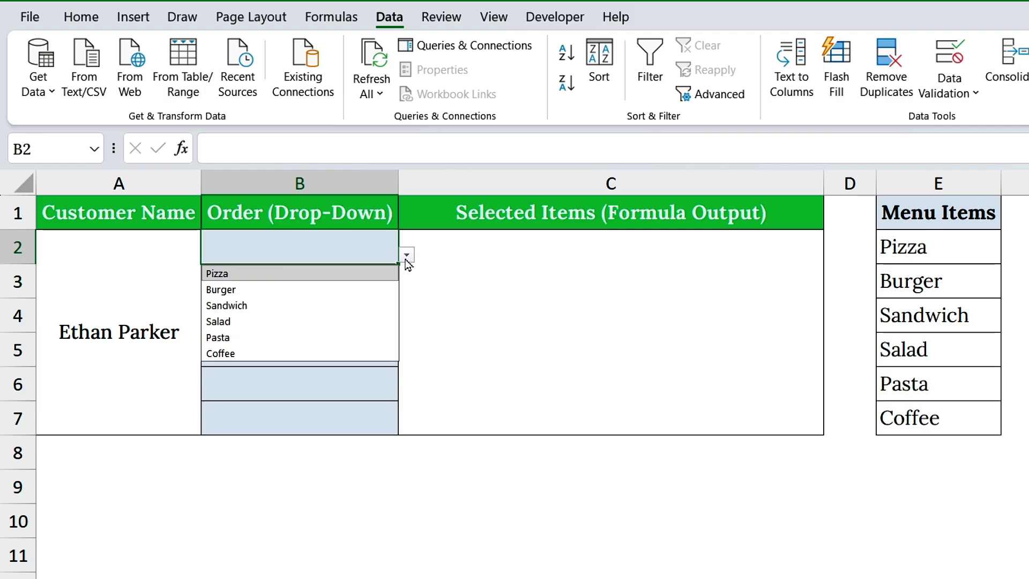
pyautogui.click(261, 293)
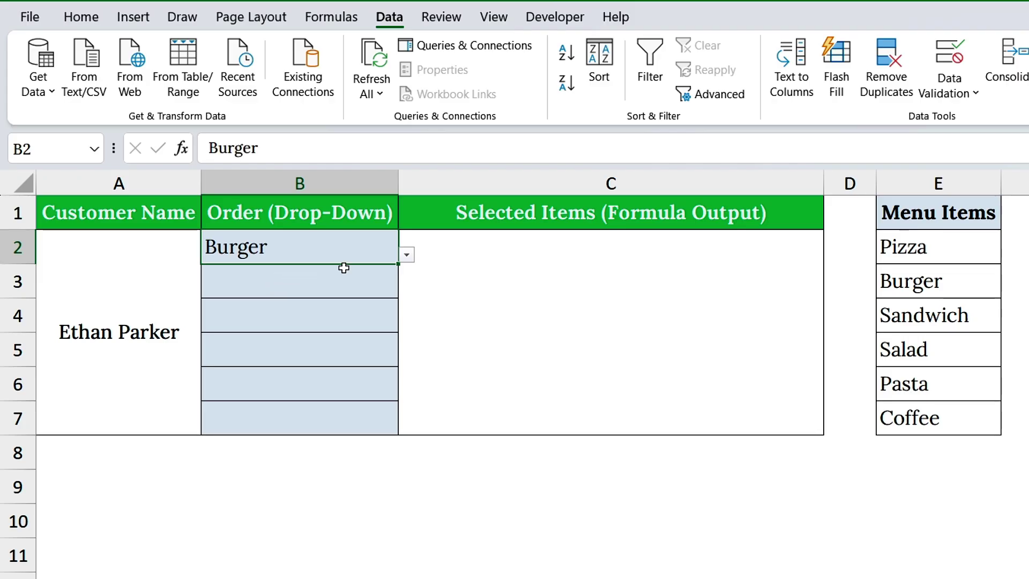
pyautogui.click(337, 285)
pyautogui.click(406, 290)
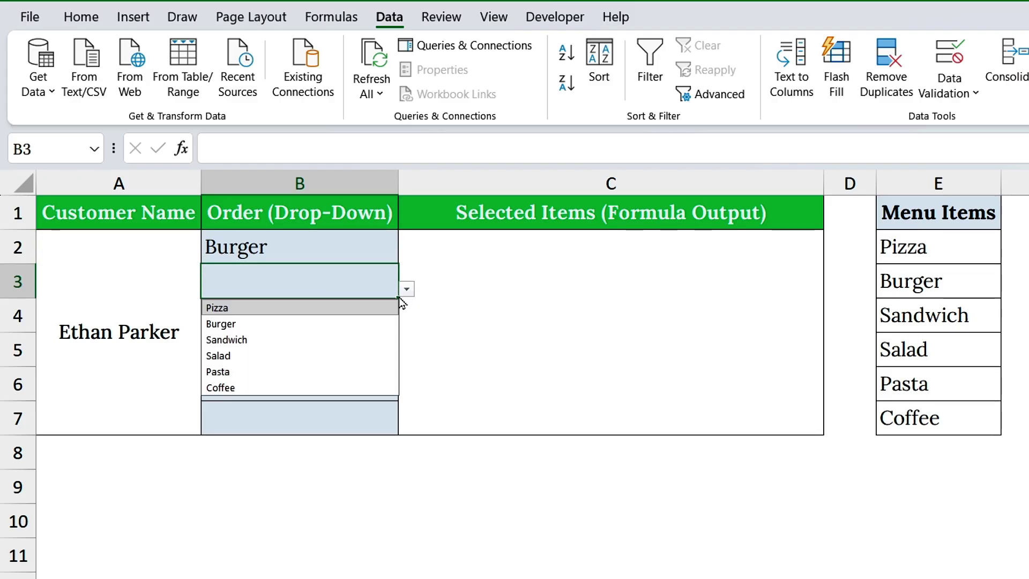
pyautogui.click(245, 343)
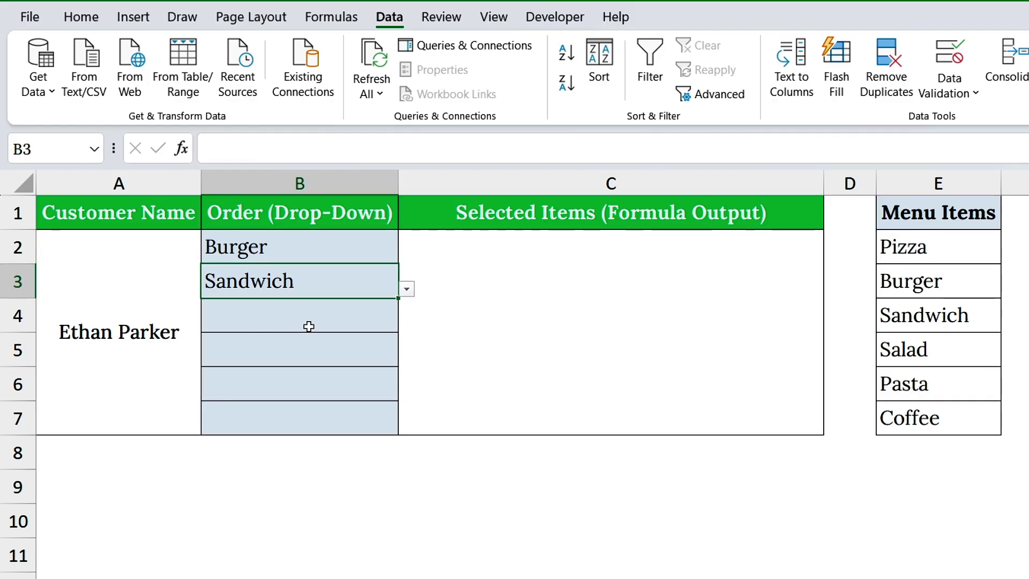
pyautogui.moveTo(331, 251); pyautogui.dragTo(328, 266)
pyautogui.press('Delete')
pyautogui.click(341, 255)
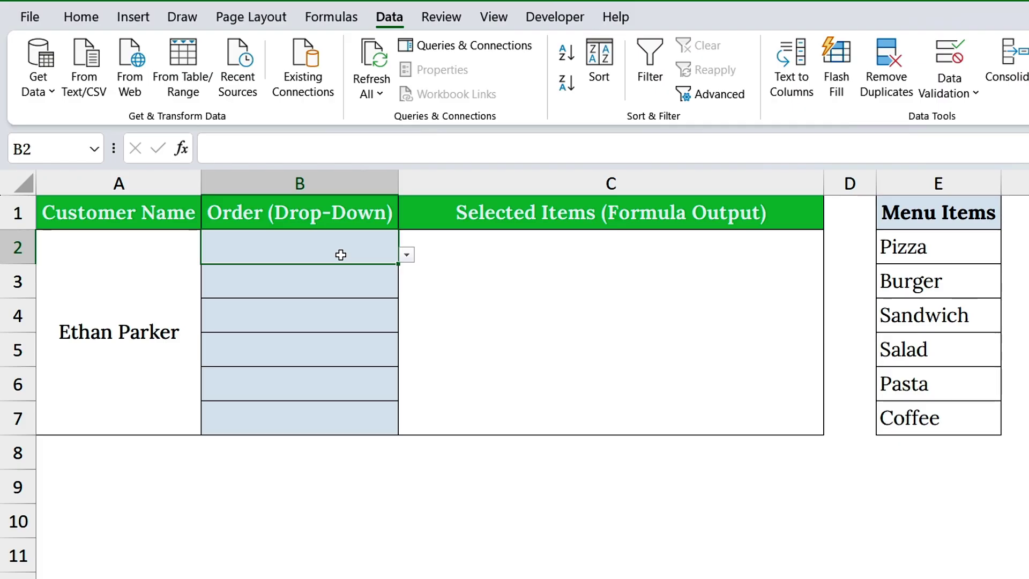
pyautogui.click(621, 184)
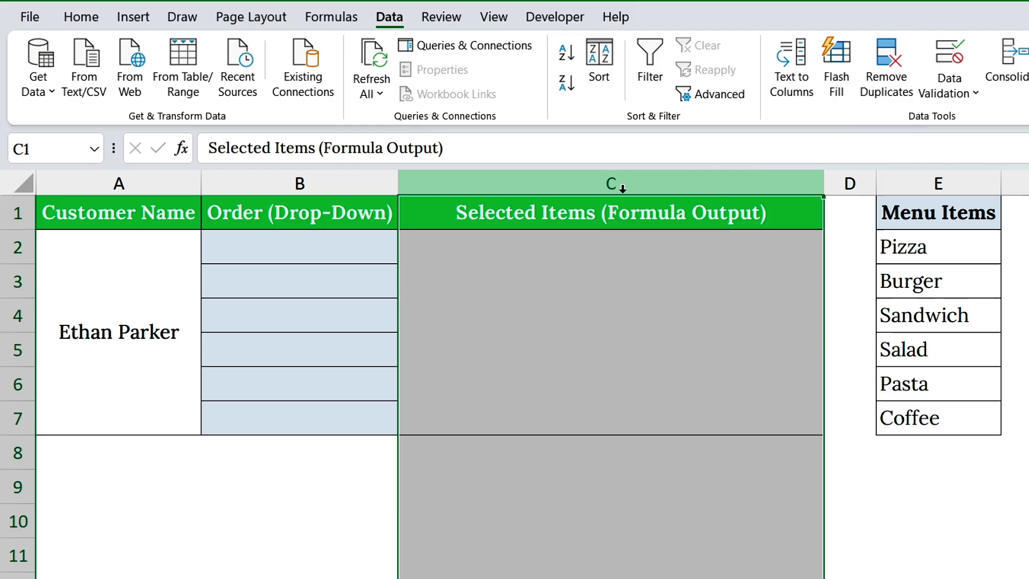
# Step: Type =TEXTJOIN(", ",TRUE,B2:B7 into merged cell C2, choosing TRUE from the suggestions
pyautogui.click(604, 294)
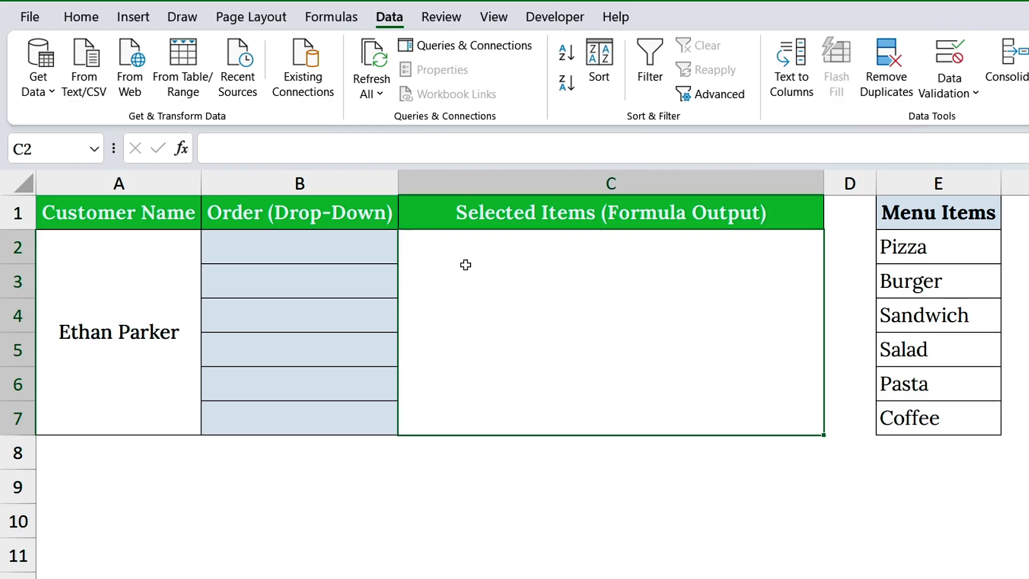
pyautogui.write('=TEXT')
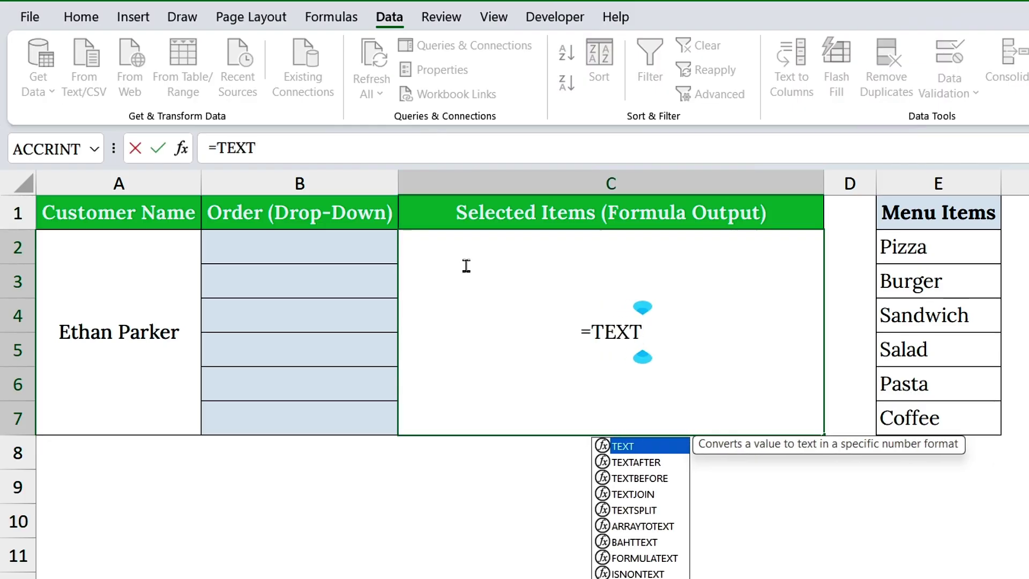
pyautogui.write('JOIN')
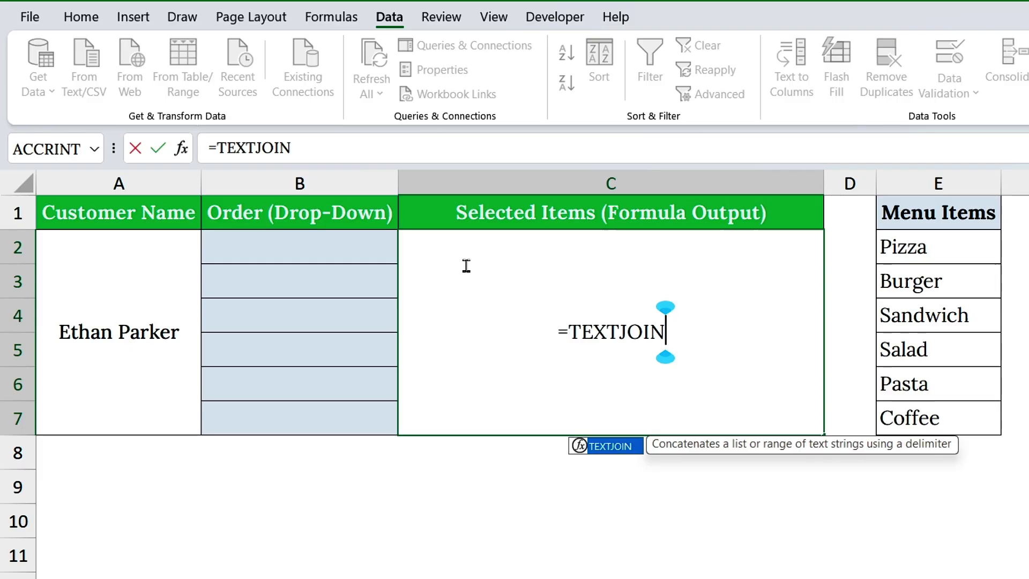
pyautogui.write('(')
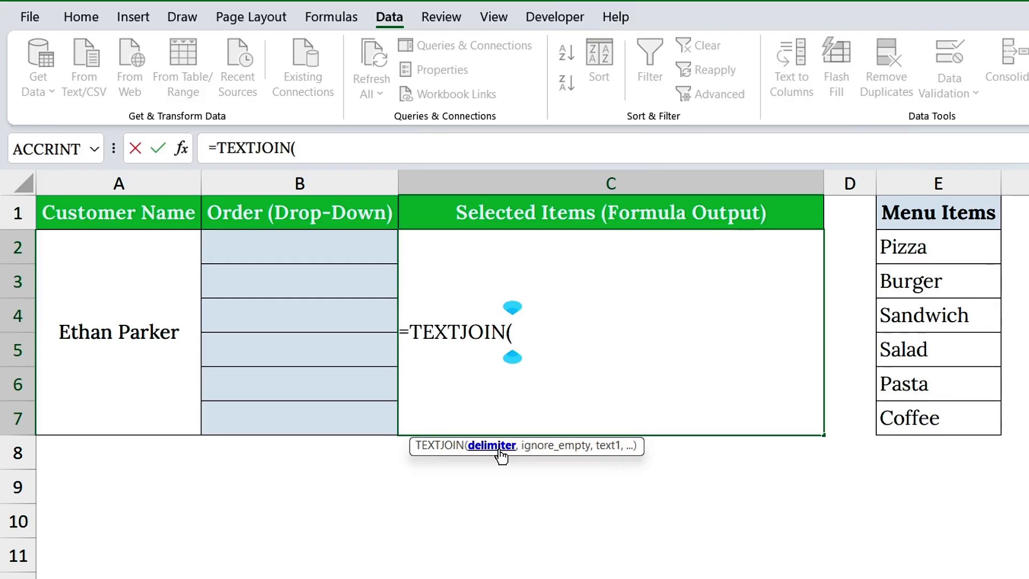
pyautogui.write('", "')
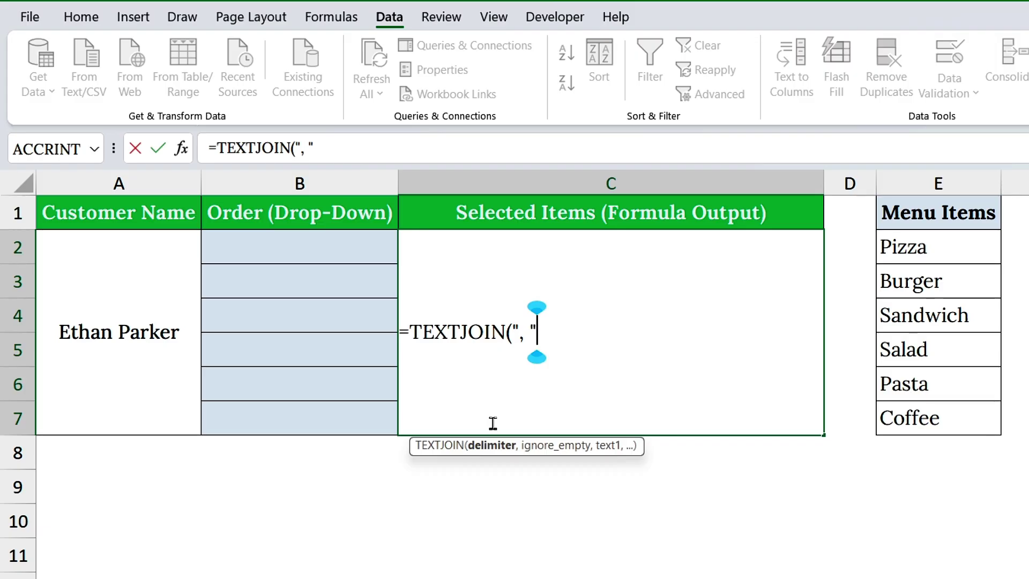
pyautogui.write(',')
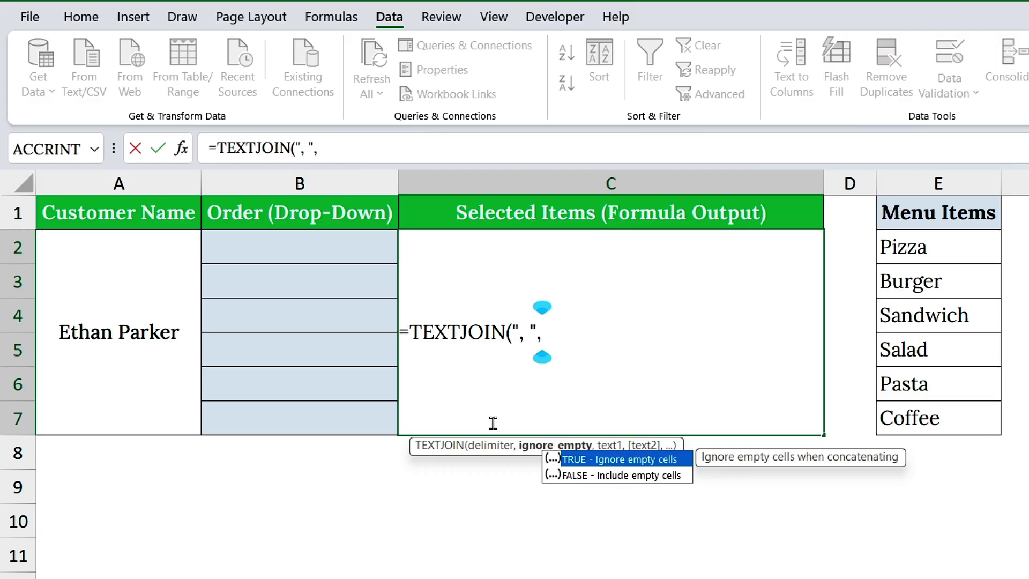
pyautogui.click(594, 475)
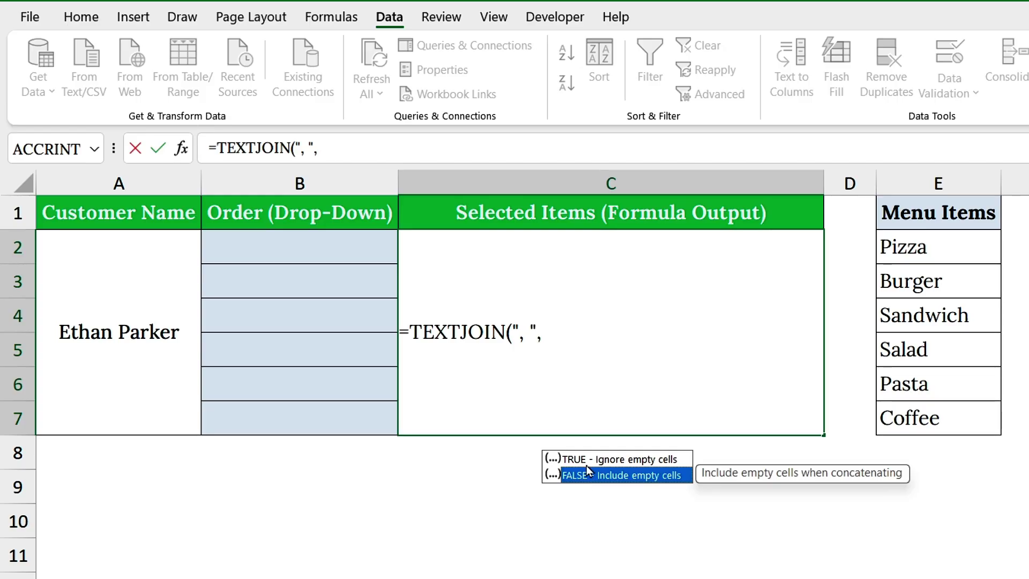
pyautogui.doubleClick(585, 460)
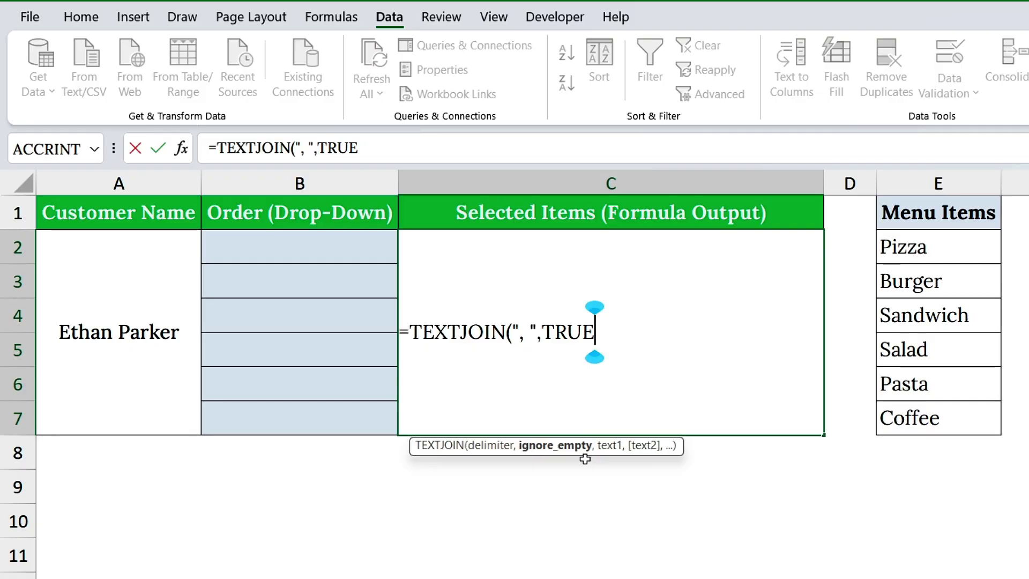
pyautogui.write(',')
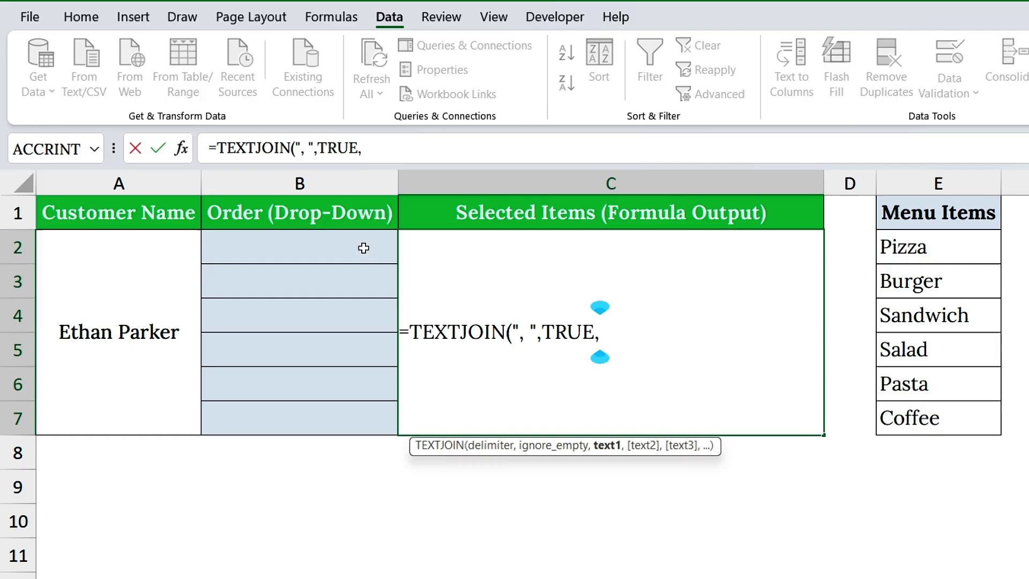
pyautogui.moveTo(386, 247); pyautogui.dragTo(368, 423)
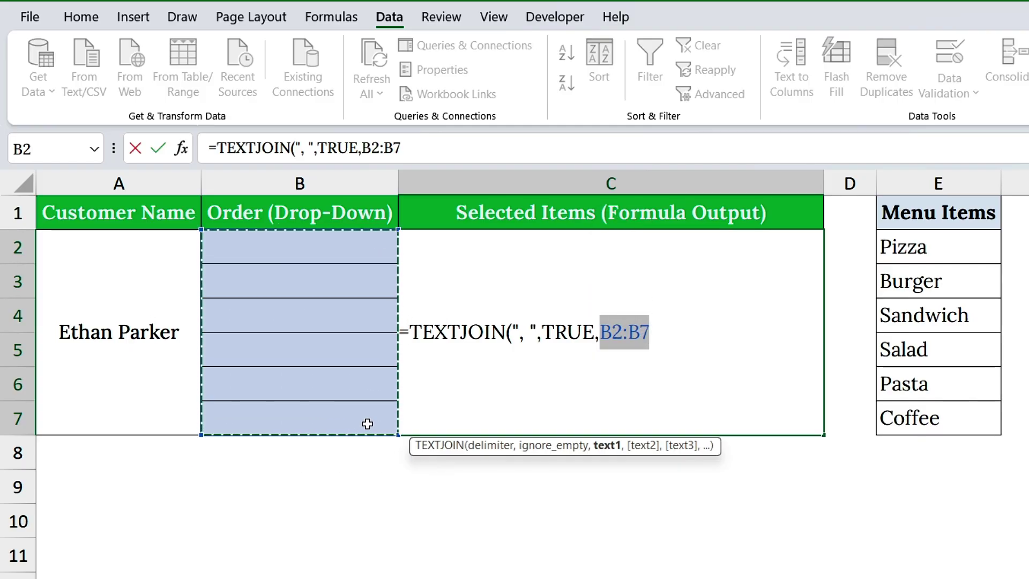
# Step: Close and commit the TEXTJOIN formula in C2
pyautogui.write(')')
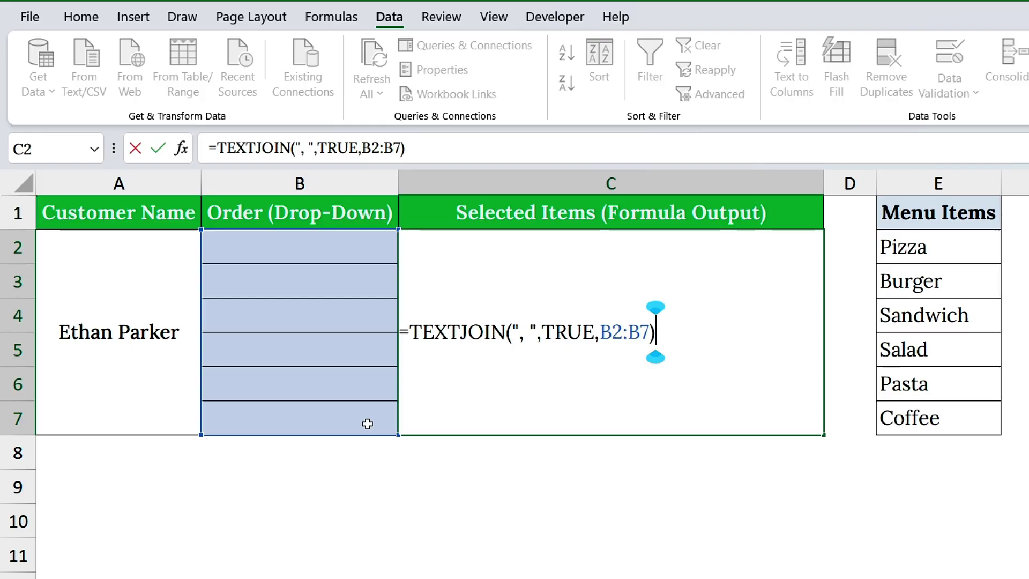
pyautogui.press('Return')
pyautogui.click(484, 326)
# Step: Choose Pizza for B2, Burger for B3 and Sandwich for B4 from the drop-downs
pyautogui.click(360, 249)
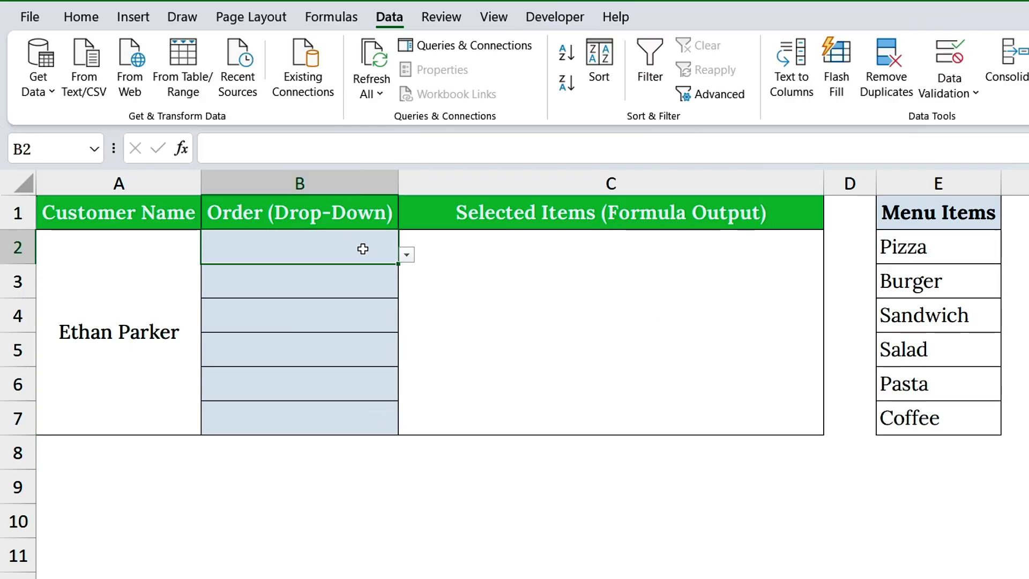
pyautogui.click(407, 255)
pyautogui.click(285, 274)
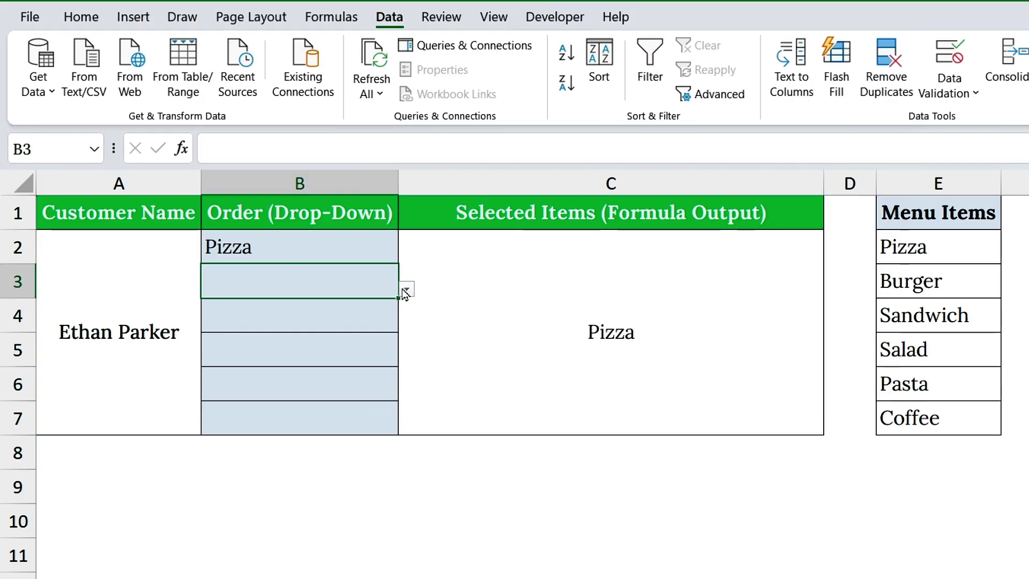
pyautogui.click(407, 289)
pyautogui.click(294, 315)
pyautogui.click(295, 316)
pyautogui.click(407, 323)
pyautogui.click(290, 374)
pyautogui.click(379, 354)
# Step: Choose Salad for B5, Pasta for B6 and Coffee for B7, then check C2's result
pyautogui.click(407, 358)
pyautogui.click(279, 424)
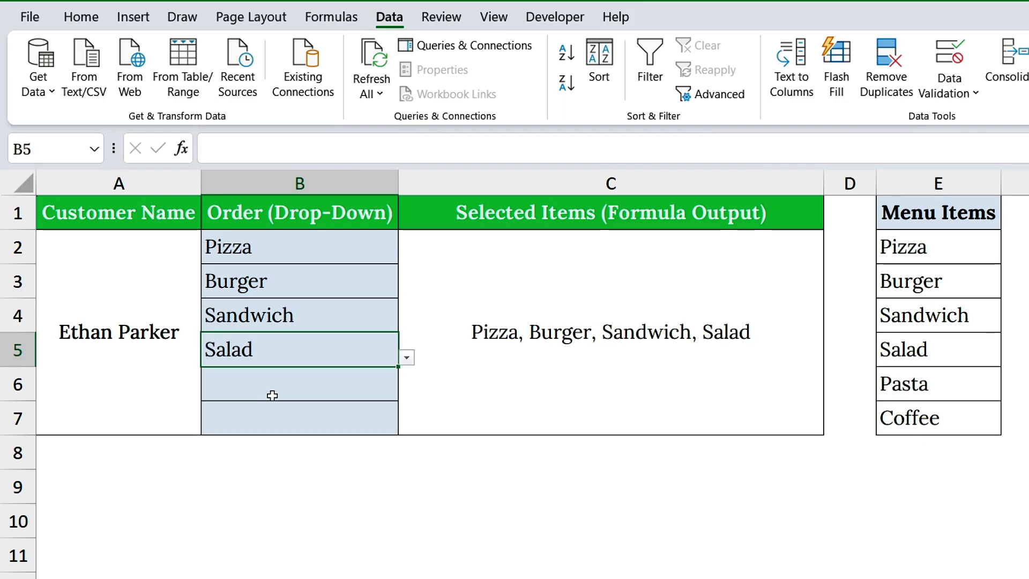
pyautogui.click(271, 391)
pyautogui.click(407, 392)
pyautogui.click(248, 474)
pyautogui.click(290, 418)
pyautogui.click(407, 426)
pyautogui.click(265, 524)
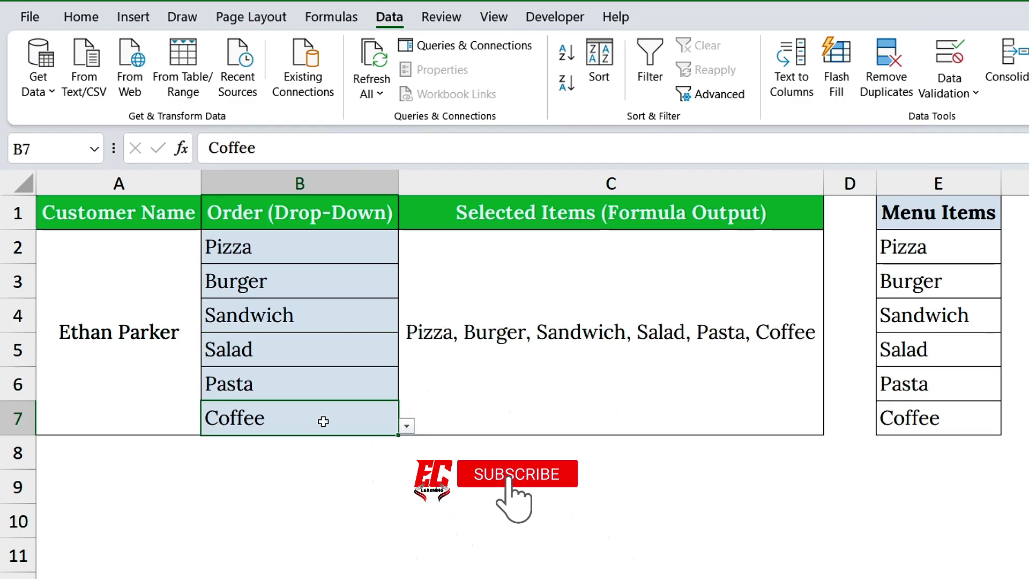
pyautogui.click(524, 327)
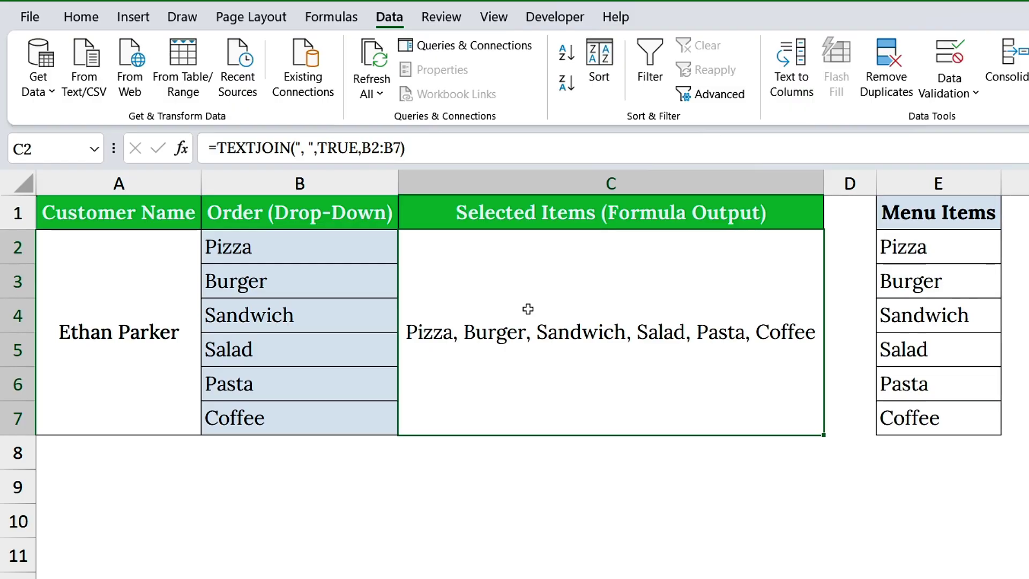
# Step: Replace the ", " delimiter in C2's TEXTJOIN formula with CHAR(10)
pyautogui.doubleClick(528, 308)
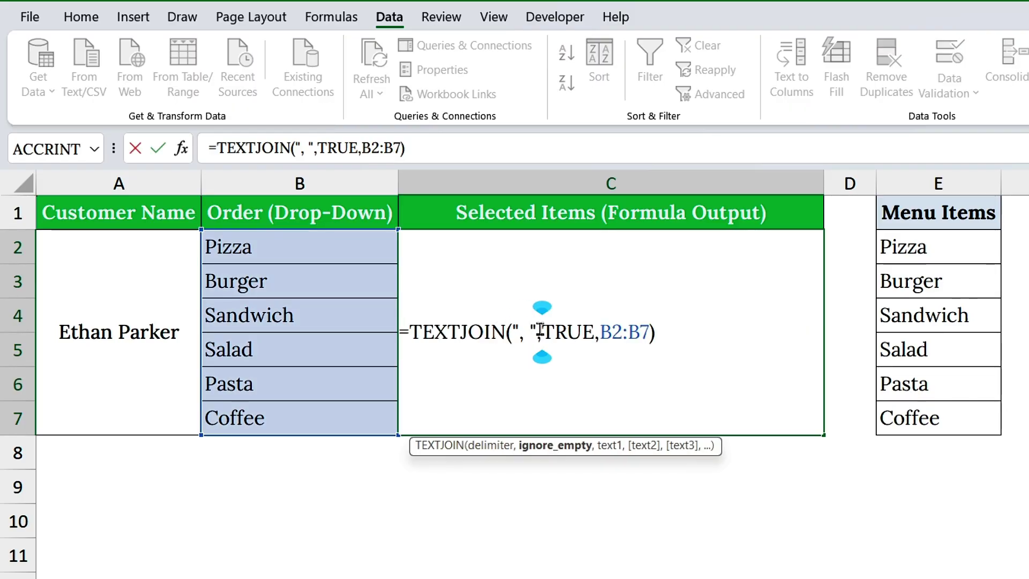
pyautogui.press('BackSpace')
pyautogui.press('BackSpace')
pyautogui.press('BackSpace')
pyautogui.press('BackSpace')
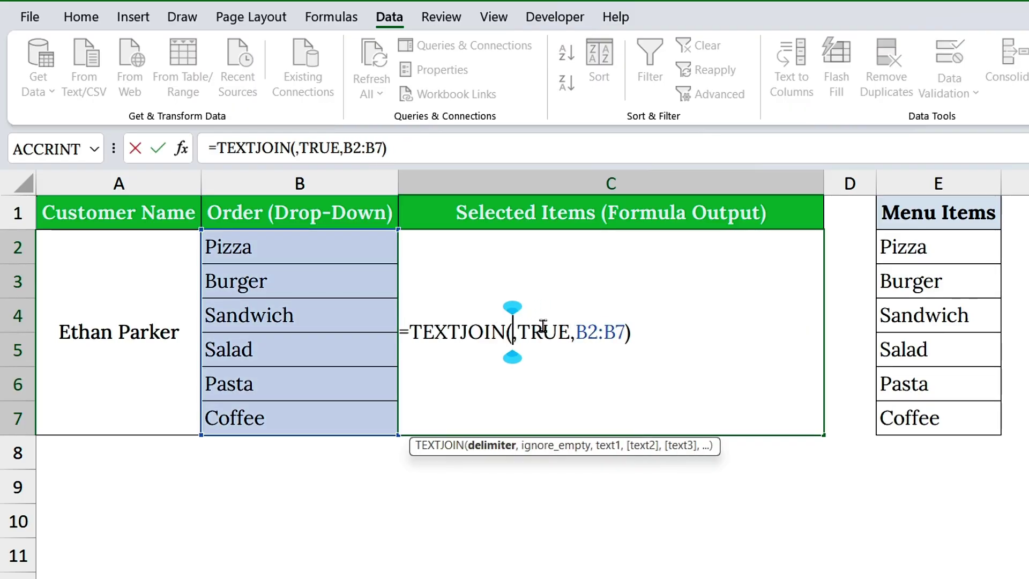
pyautogui.write('CHAR(10)')
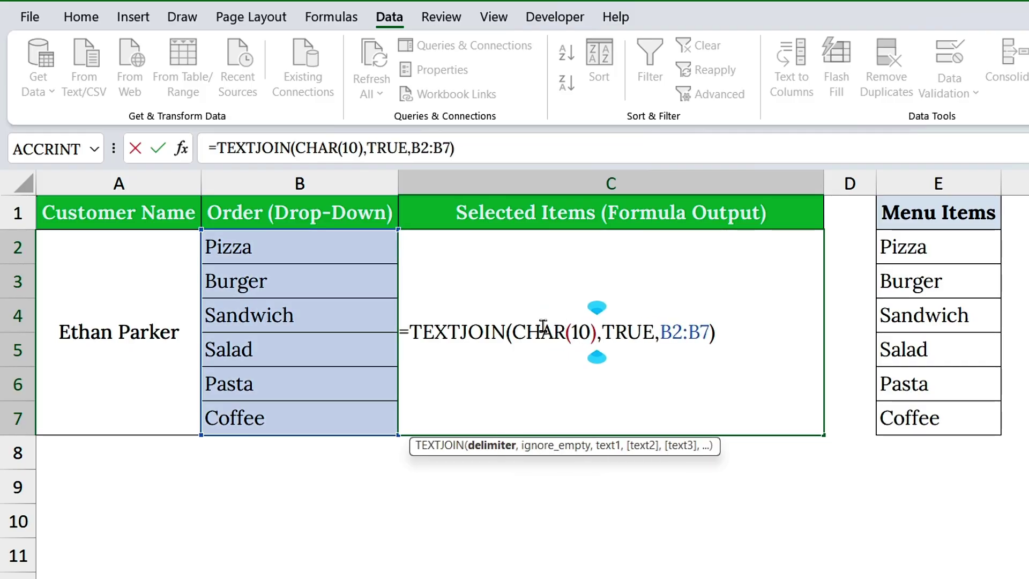
pyautogui.moveTo(596, 331); pyautogui.dragTo(519, 328)
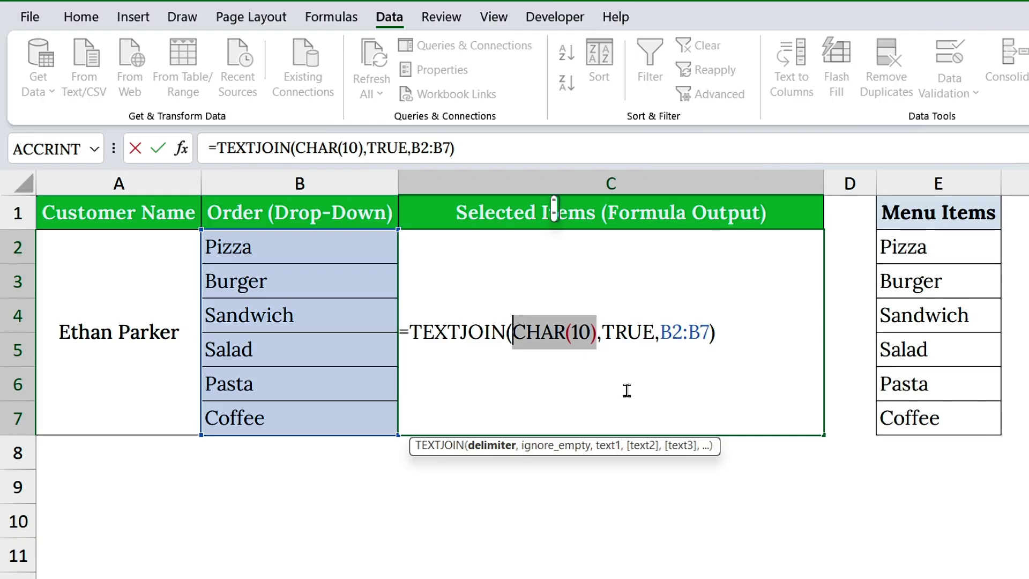
pyautogui.click(766, 335)
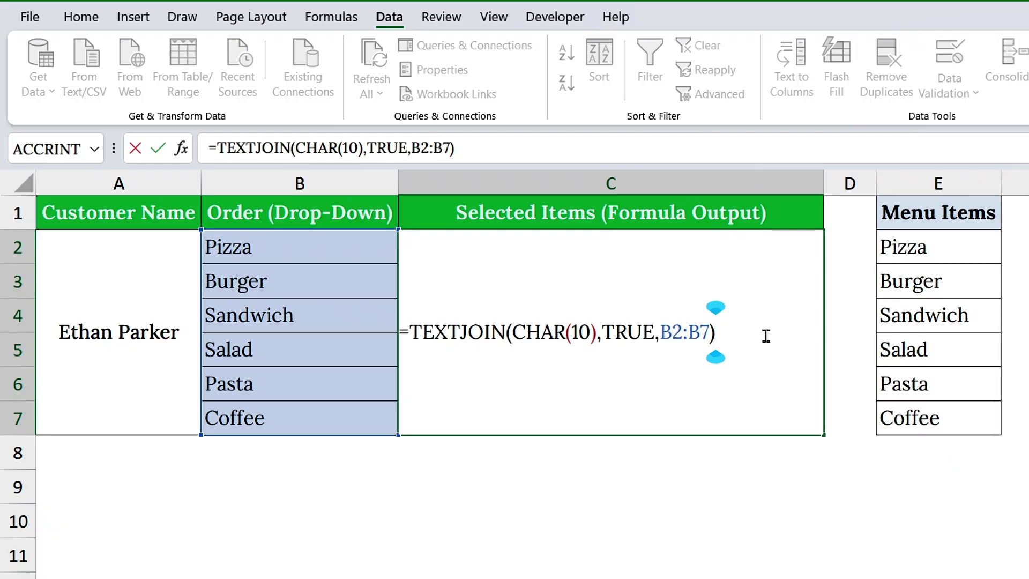
# Step: Commit the edited formula and apply Wrap Text to C2 so items stack one per line
pyautogui.press('Return')
pyautogui.click(531, 309)
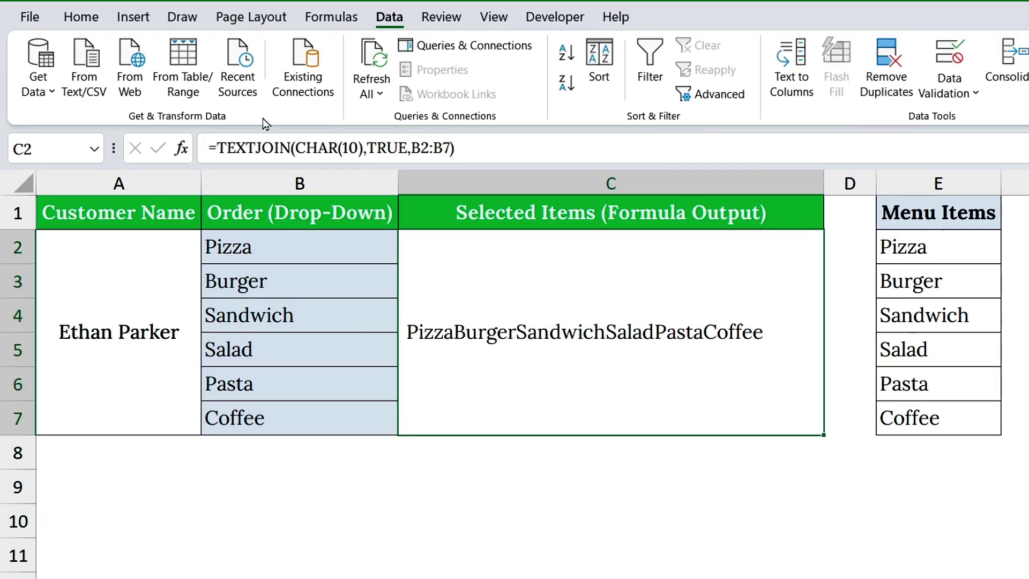
pyautogui.click(81, 17)
pyautogui.click(580, 54)
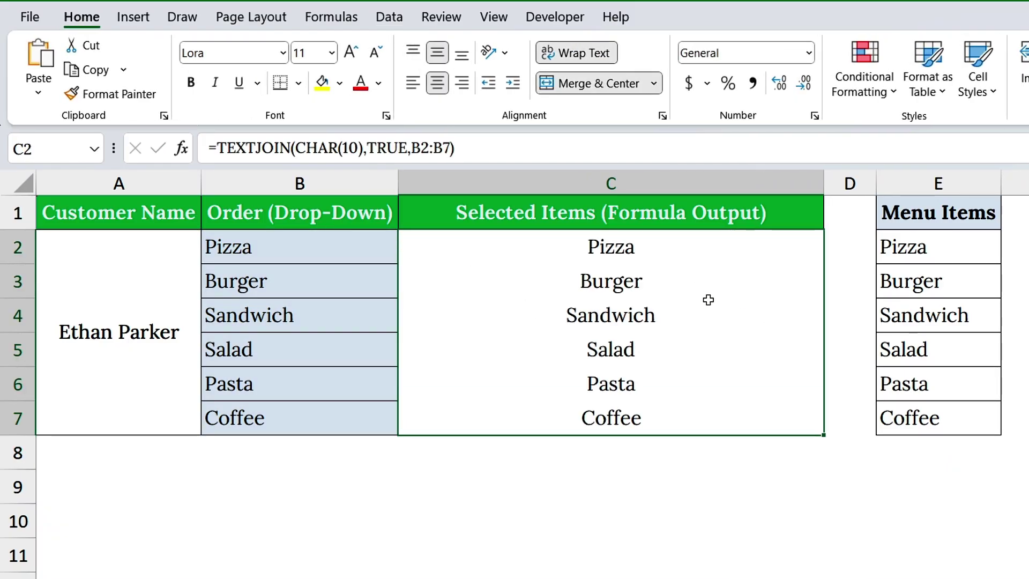